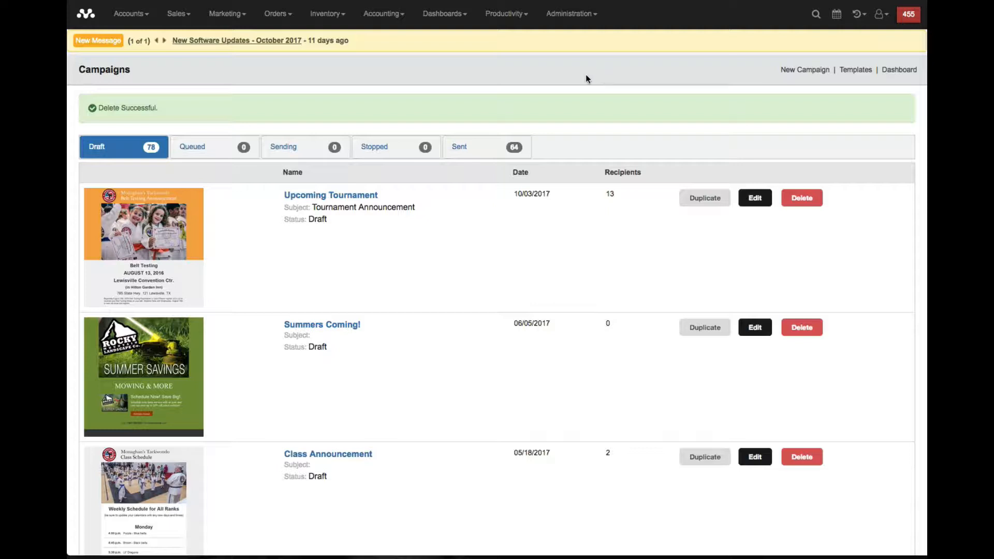
# - Open the email campaigns list and look through the campaigns with Sending, Sent and Draft status
pyautogui.click(233, 21)
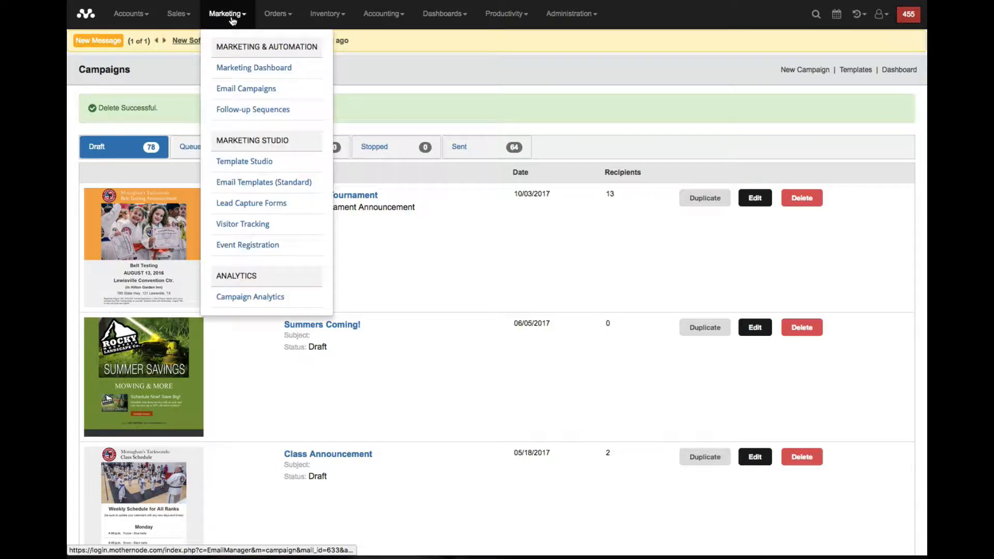
pyautogui.click(266, 91)
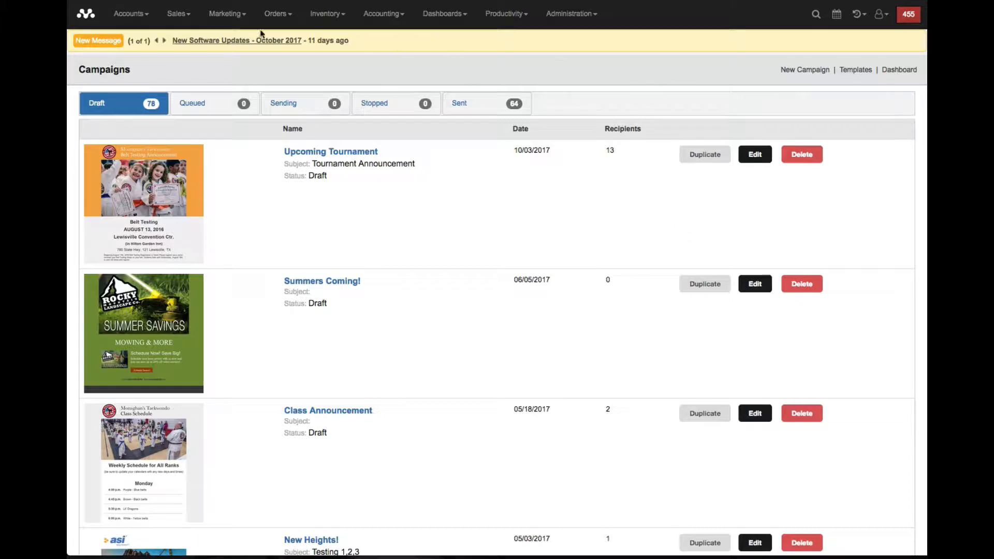
pyautogui.click(280, 108)
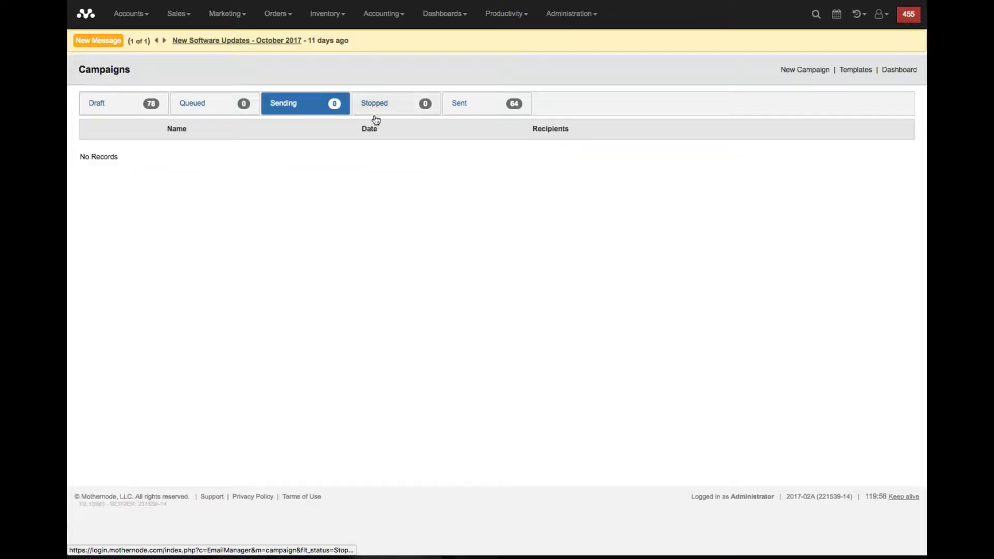
pyautogui.click(468, 104)
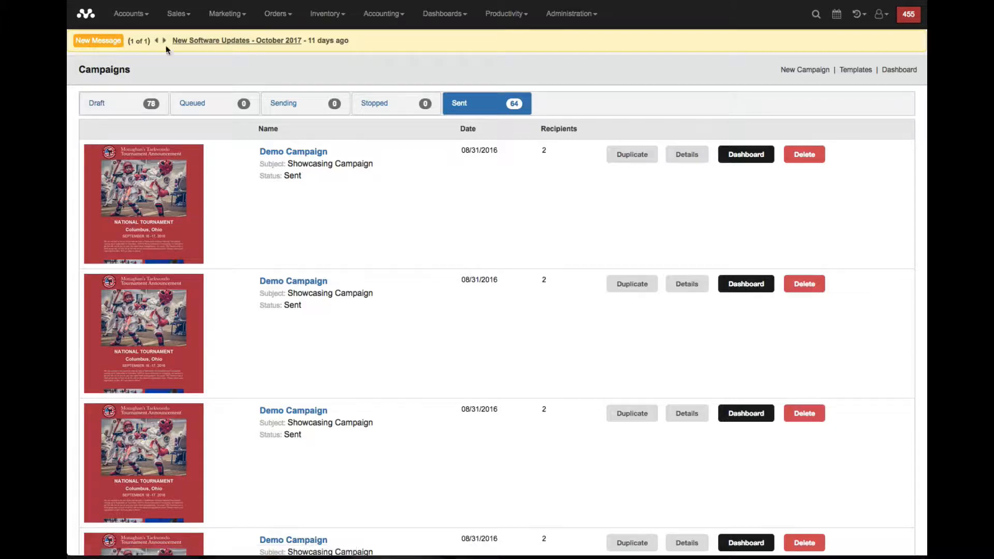
pyautogui.click(98, 106)
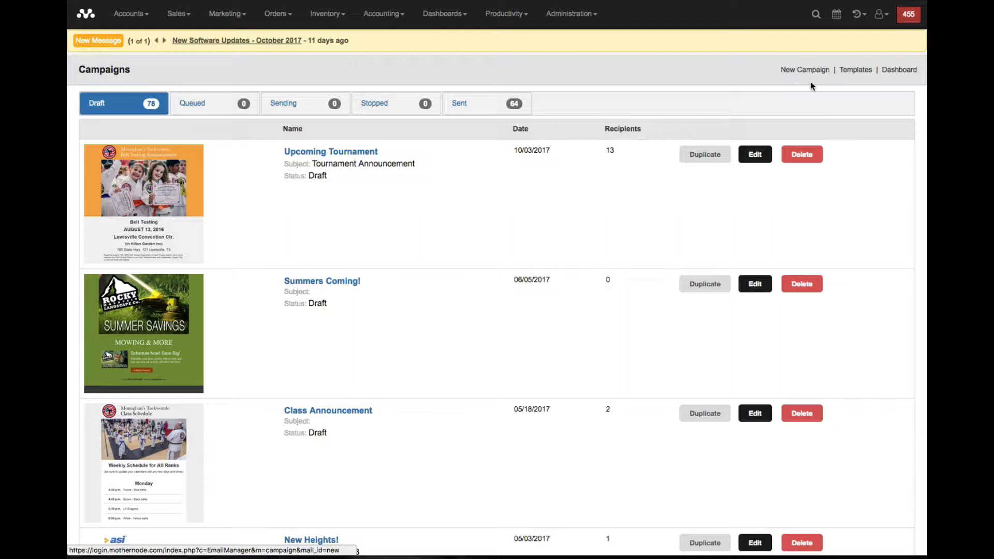
# - View the email templates list, return to the campaigns and start a new campaign
pyautogui.click(852, 70)
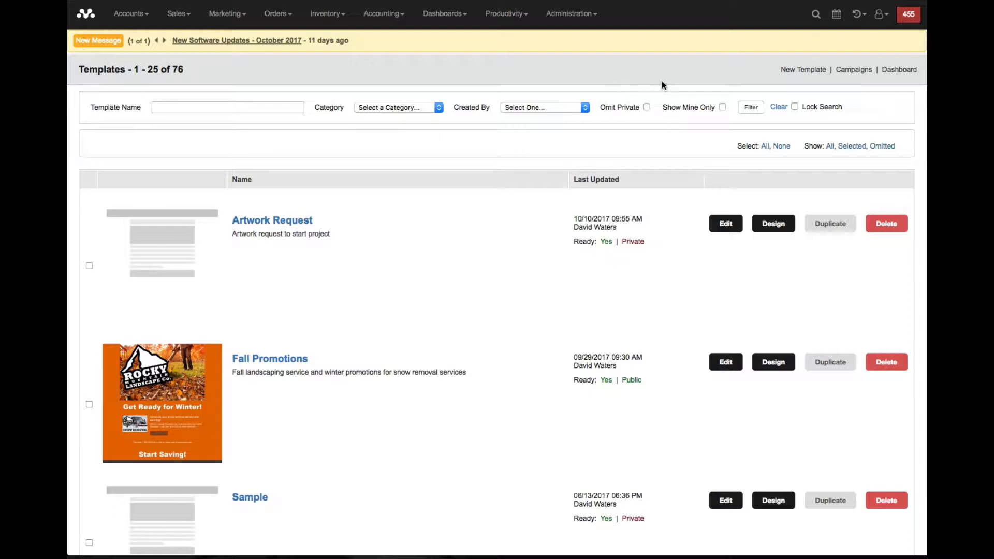
pyautogui.click(855, 71)
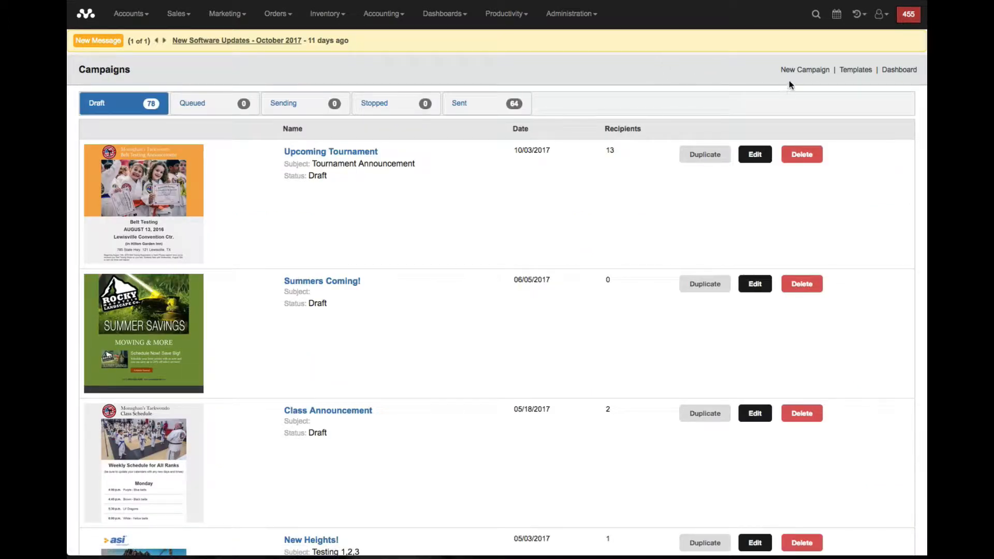
pyautogui.click(800, 71)
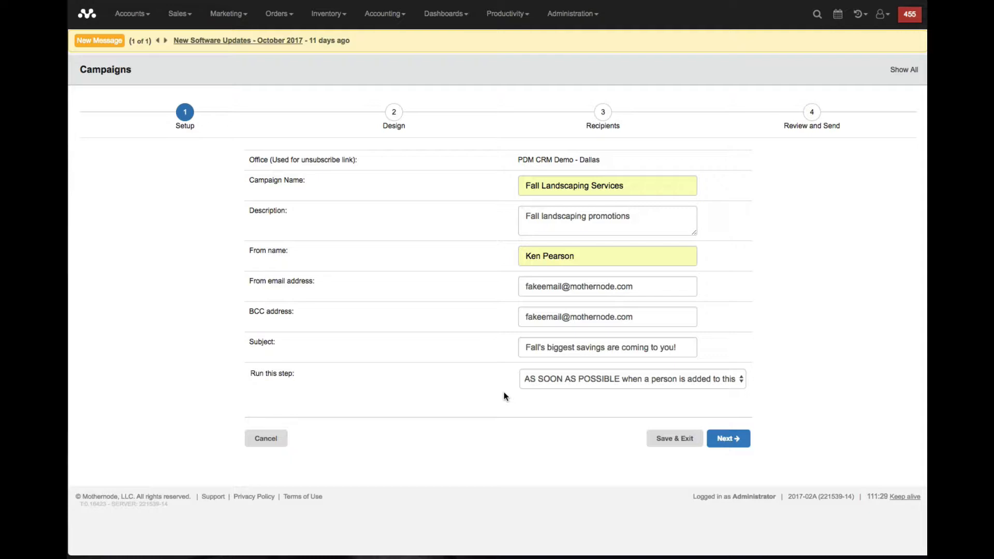
# - Try the "X" days before a calendar date timing, set the campaign to run on a specific calendar date, and continue to Design
pyautogui.click(533, 379)
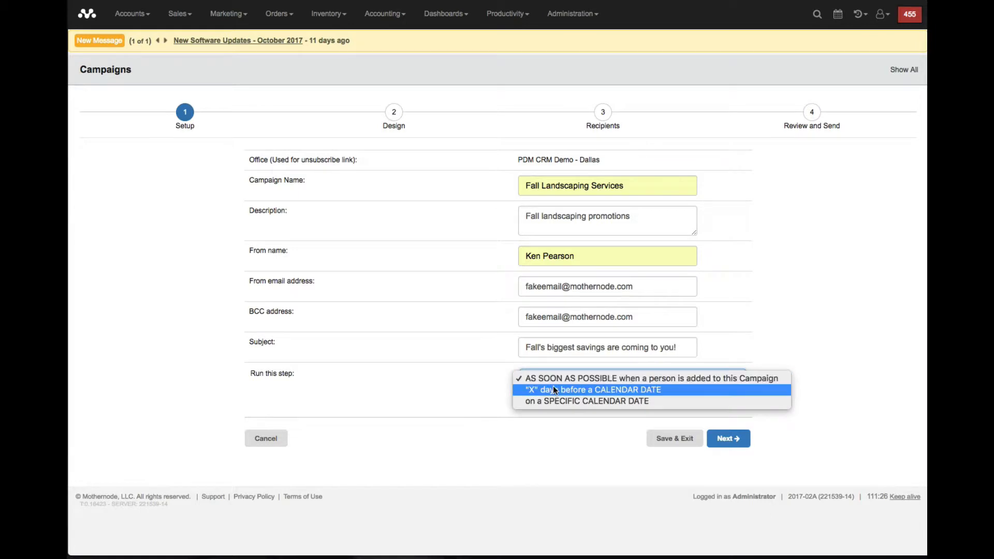
pyautogui.click(659, 389)
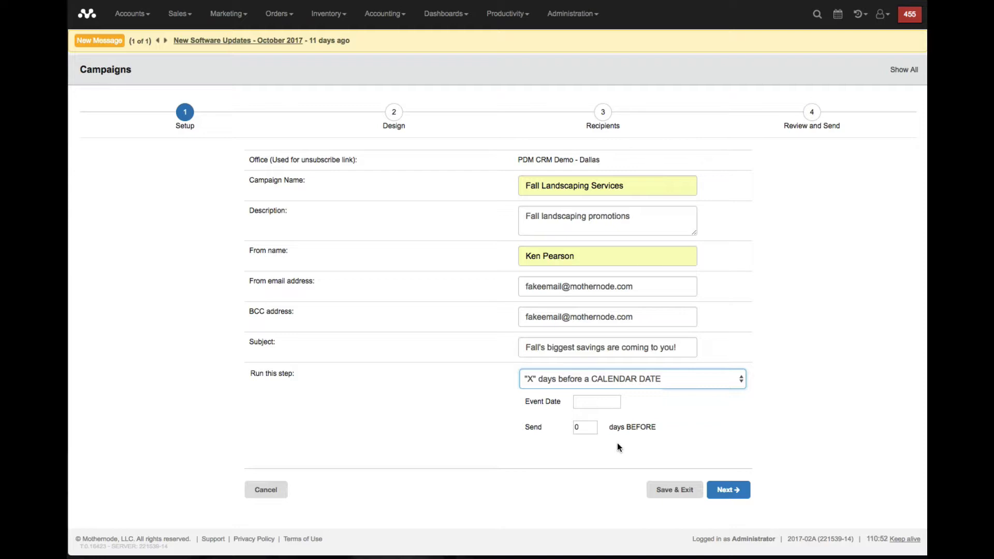
pyautogui.click(709, 381)
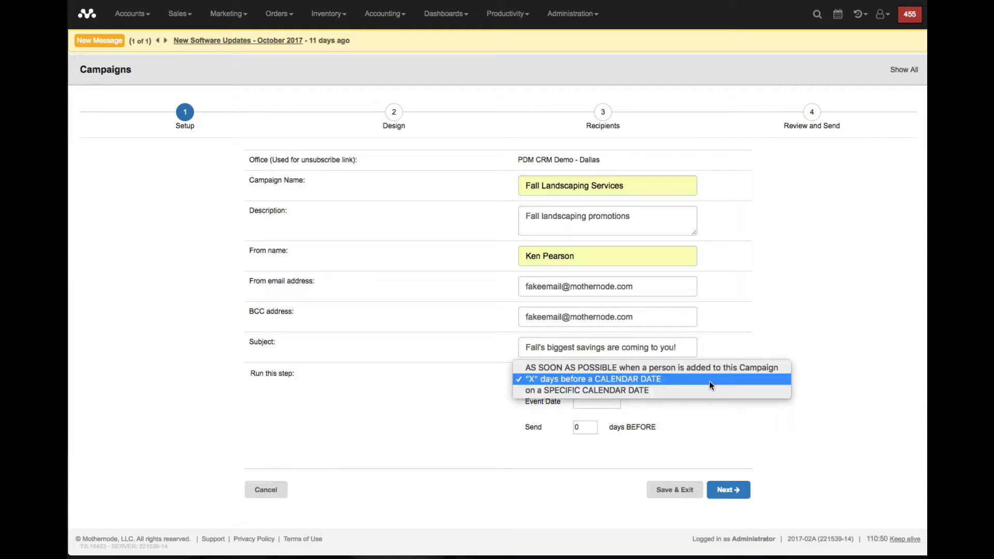
pyautogui.click(707, 390)
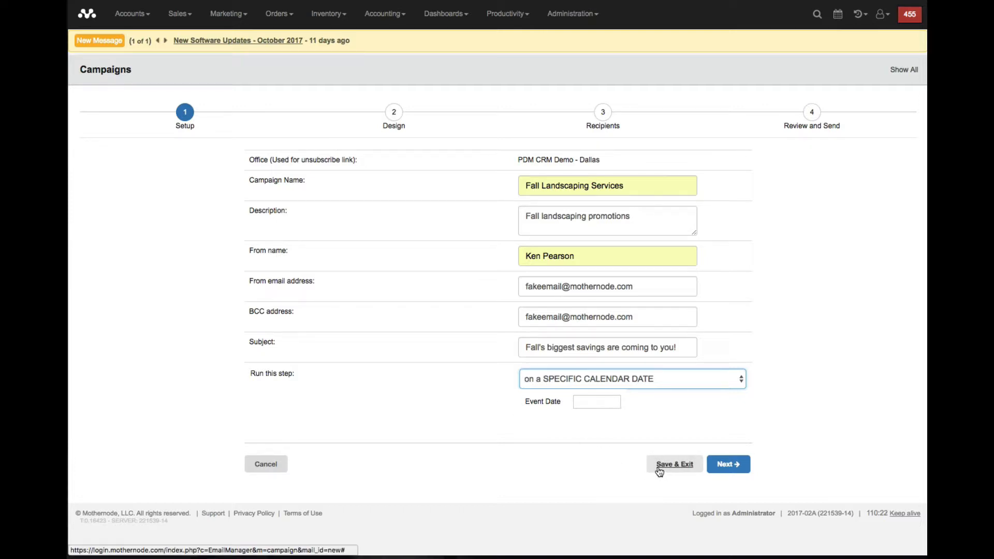
pyautogui.click(697, 481)
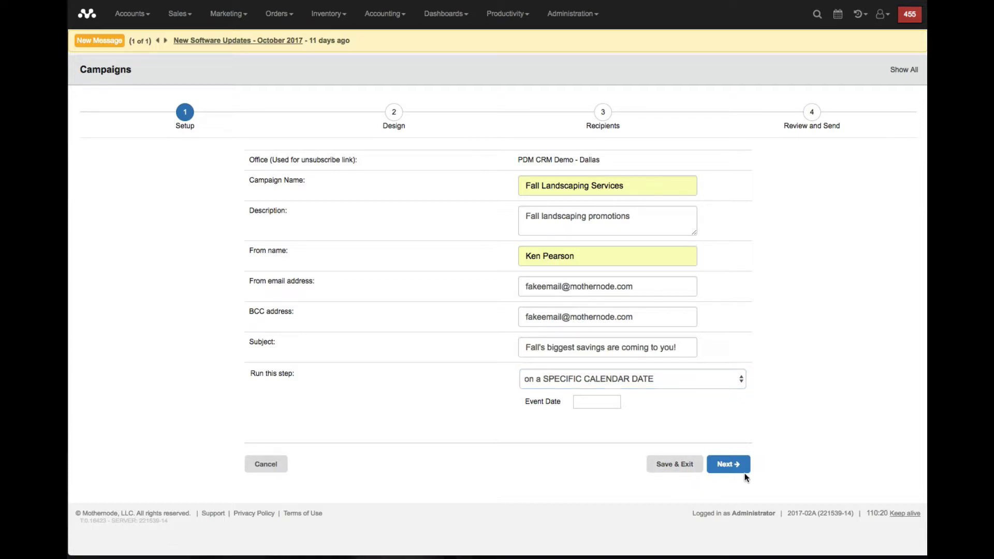
pyautogui.click(726, 466)
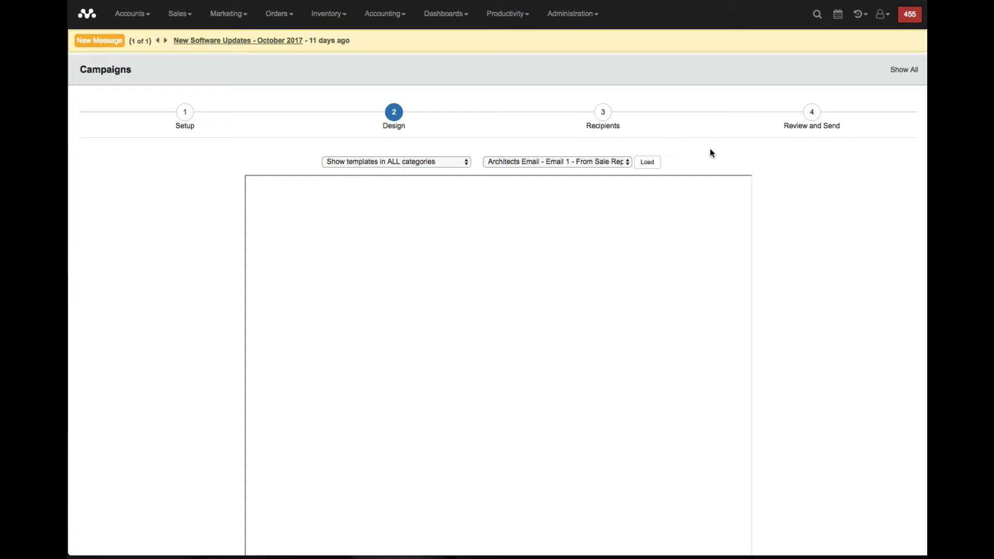
# - Check the available template categories and load the Landscape Co Fall Promo 1 template into the campaign
pyautogui.click(444, 165)
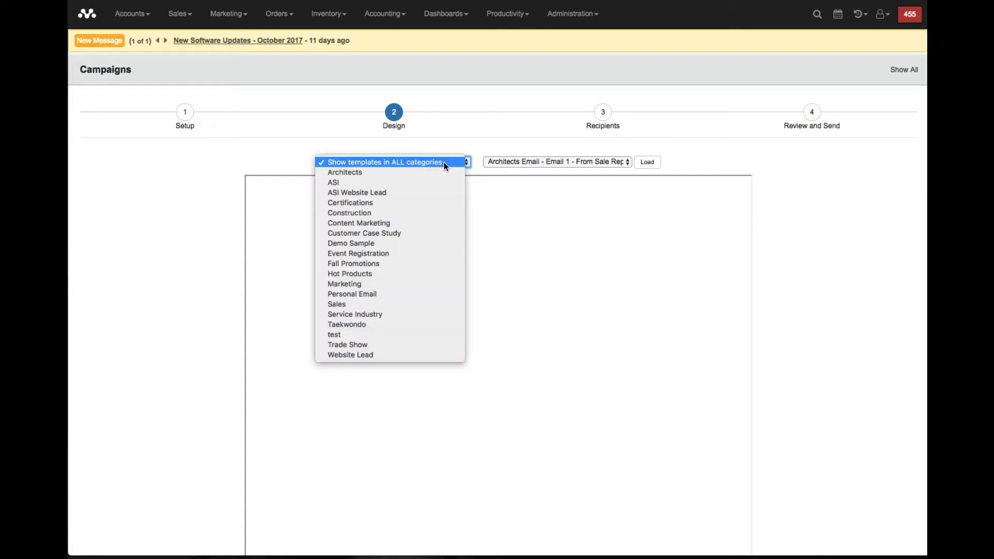
pyautogui.click(464, 106)
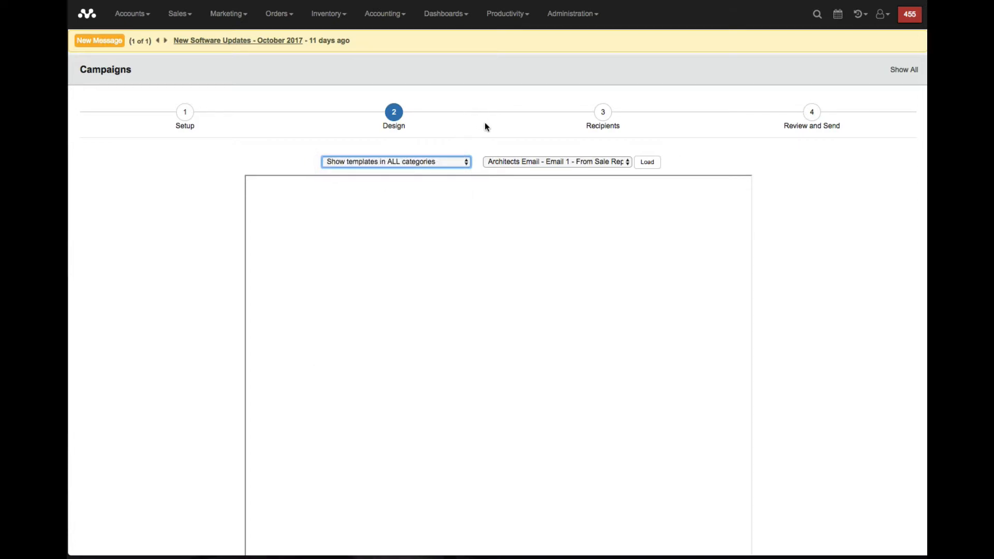
pyautogui.click(531, 159)
pyautogui.scroll(-10, 560, 290)
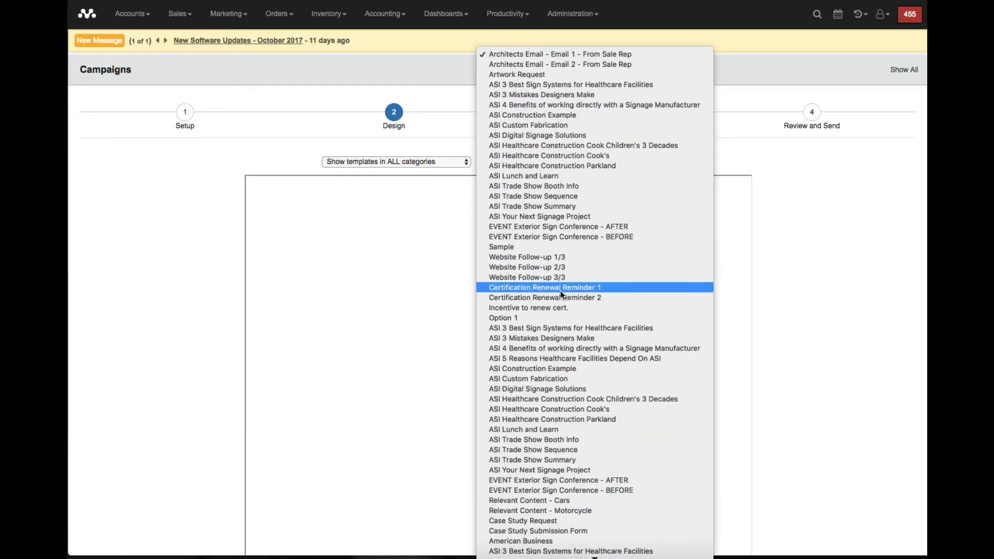
pyautogui.scroll(-10, 561, 294)
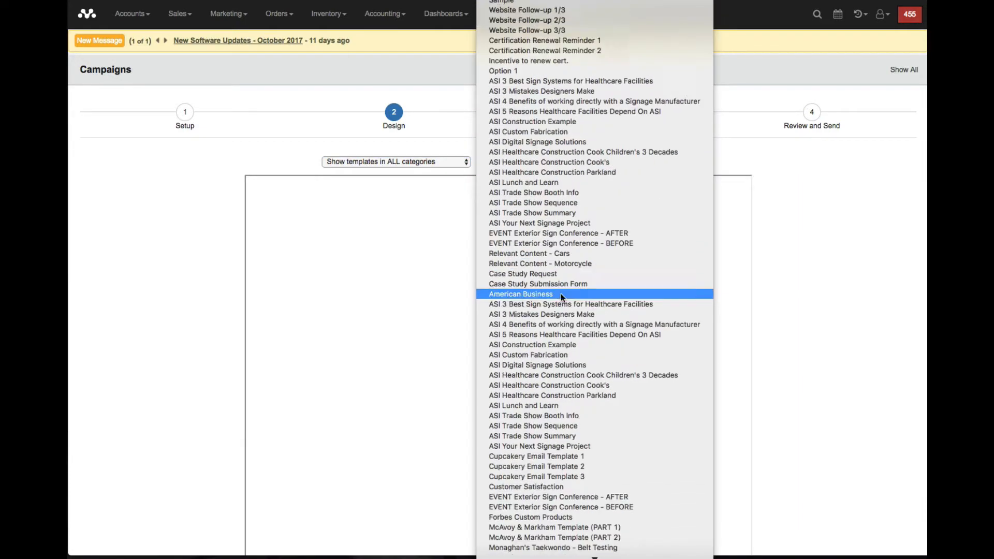
pyautogui.scroll(-6, 560, 292)
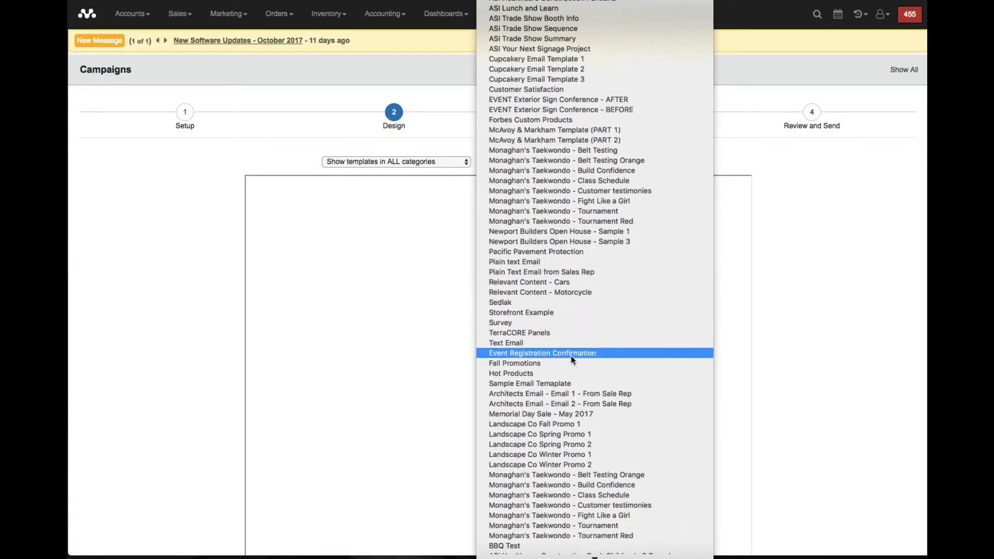
pyautogui.click(578, 424)
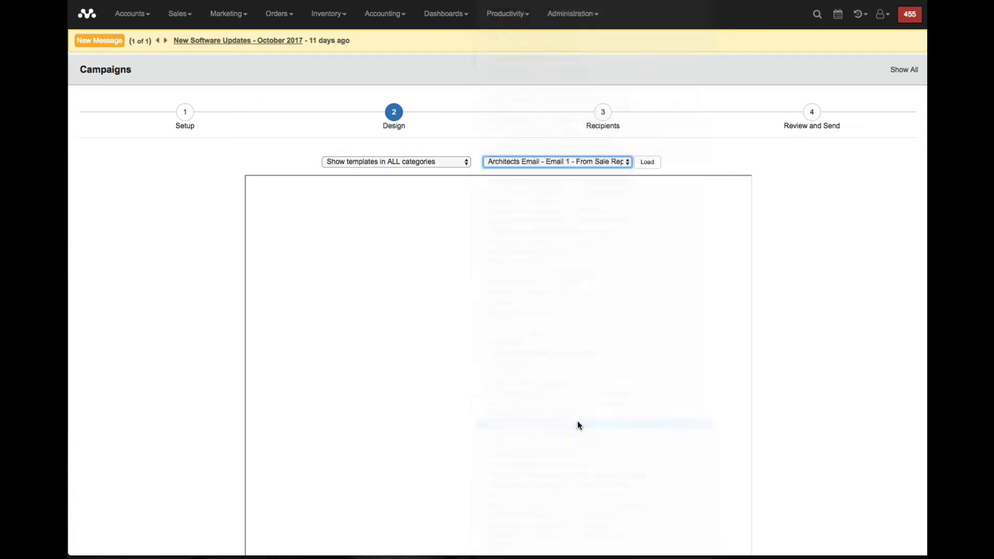
pyautogui.click(648, 163)
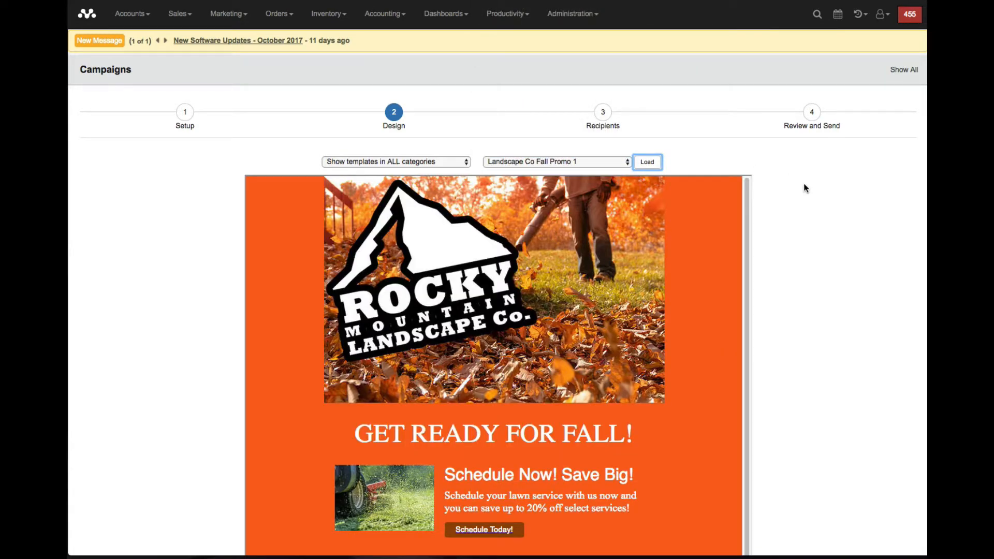
# - Load the Landscape Co Spring Promo 2 template for comparison and switch back to Landscape Co Fall Promo 1
pyautogui.click(613, 162)
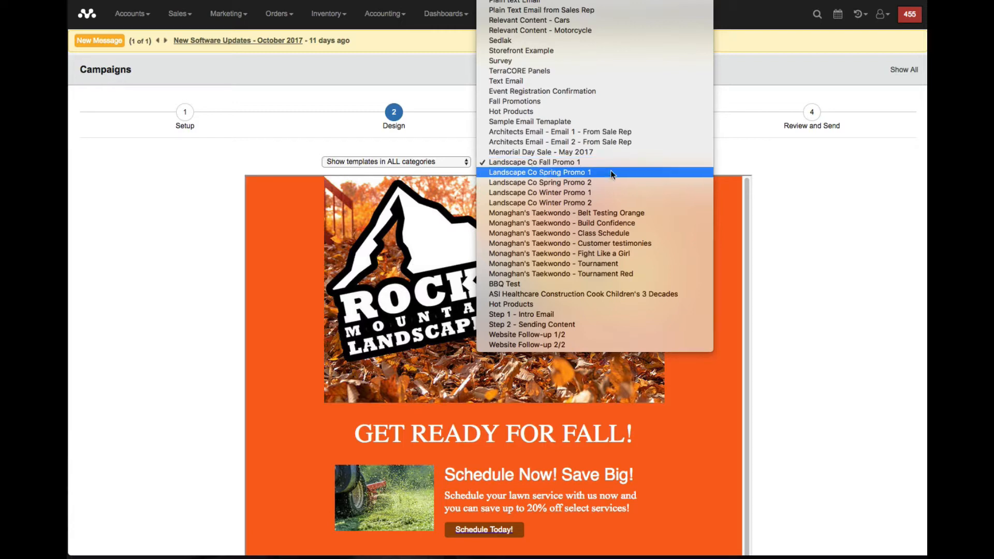
pyautogui.click(609, 182)
pyautogui.click(640, 163)
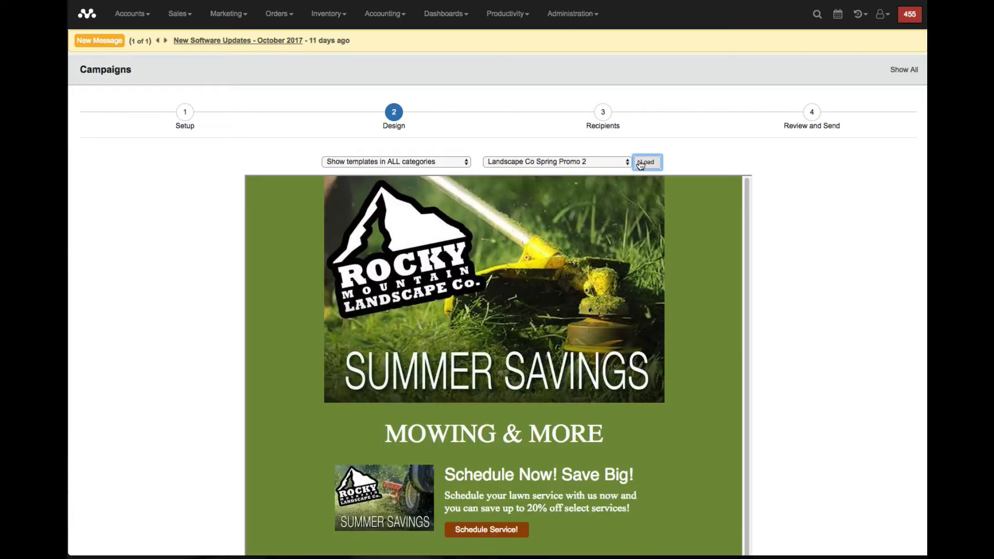
pyautogui.click(601, 160)
pyautogui.click(601, 142)
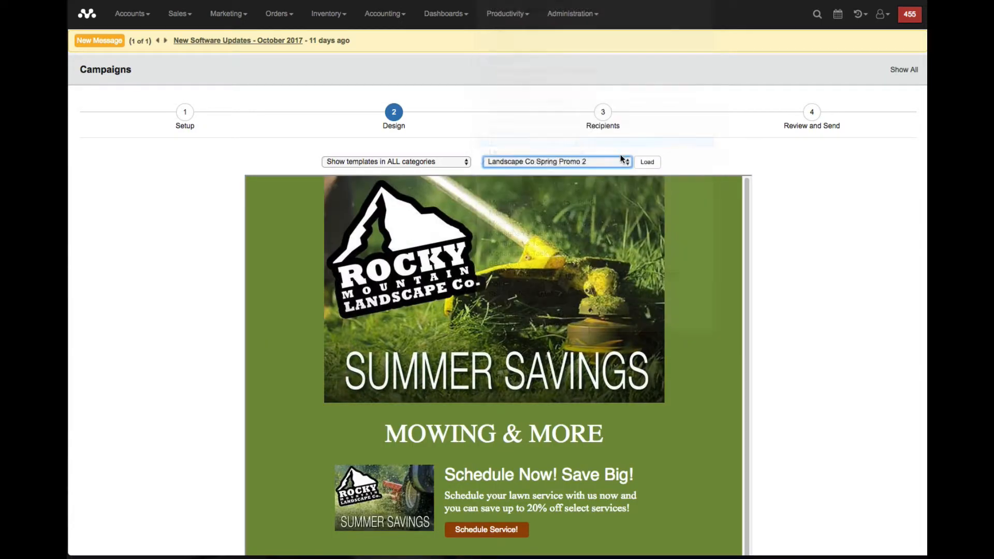
pyautogui.click(647, 162)
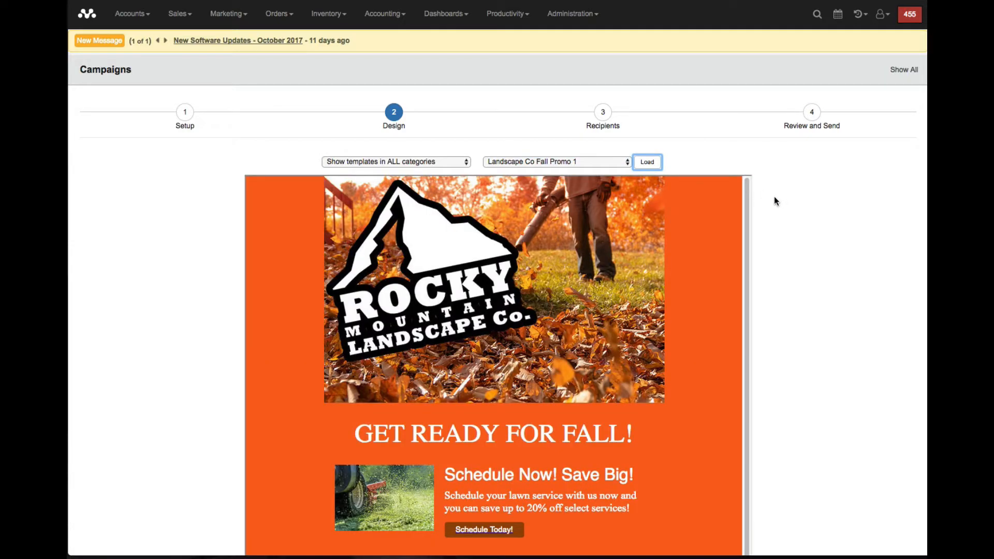
# - Accept the loaded design, continue to the recipients stage and add the contacts from the Canadian Customers saved search
pyautogui.scroll(-2, 774, 201)
pyautogui.scroll(-5, 790, 210)
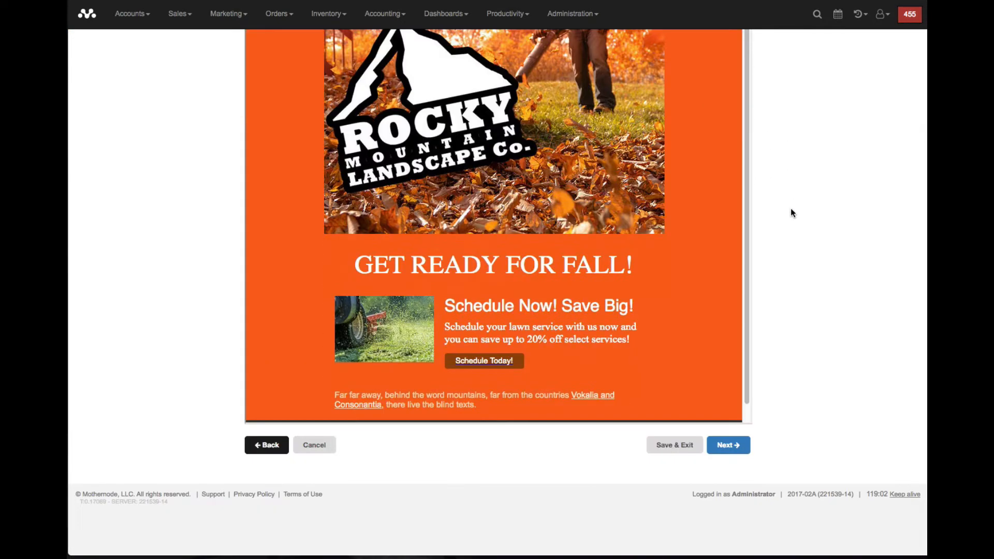
pyautogui.scroll(5, 790, 210)
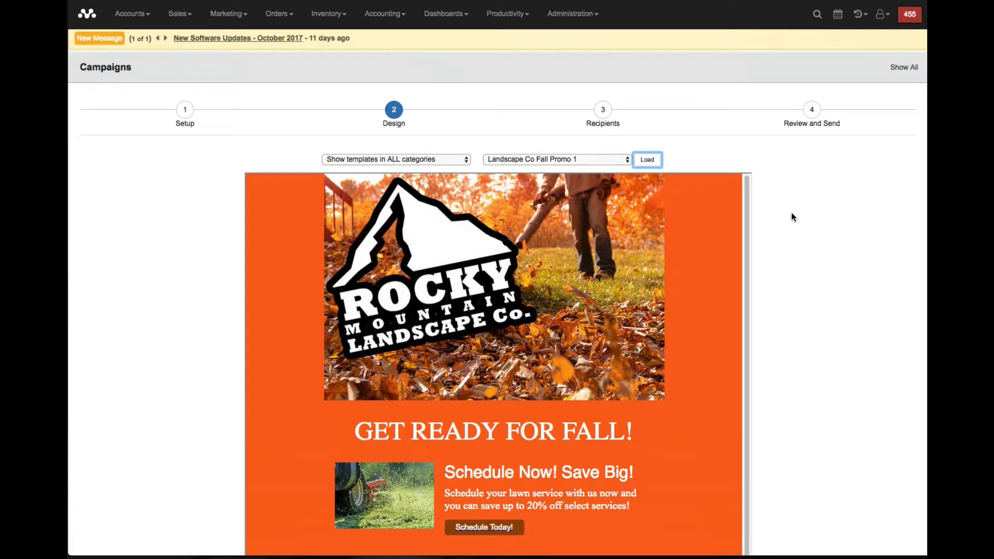
pyautogui.scroll(-1, 791, 213)
pyautogui.scroll(-3, 790, 210)
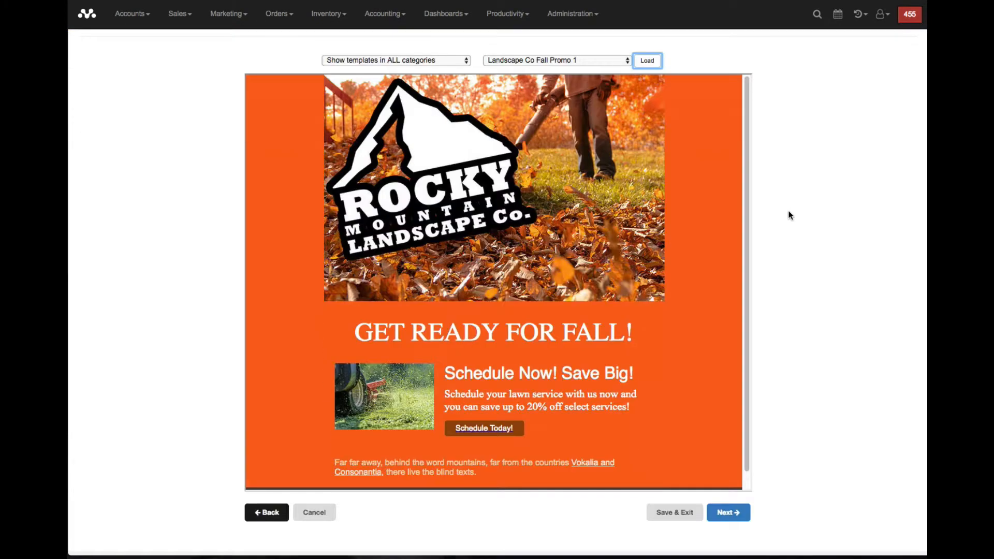
pyautogui.click(721, 513)
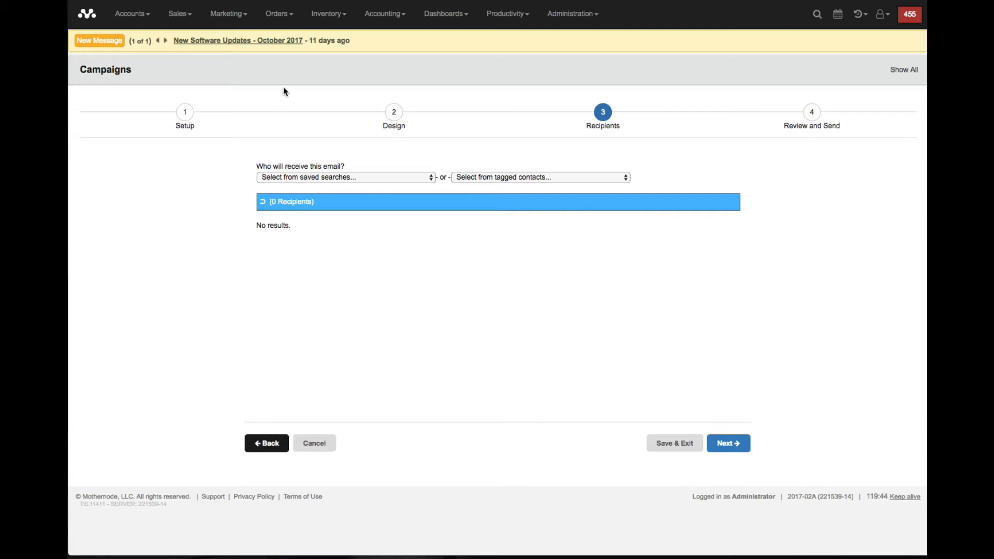
pyautogui.click(331, 177)
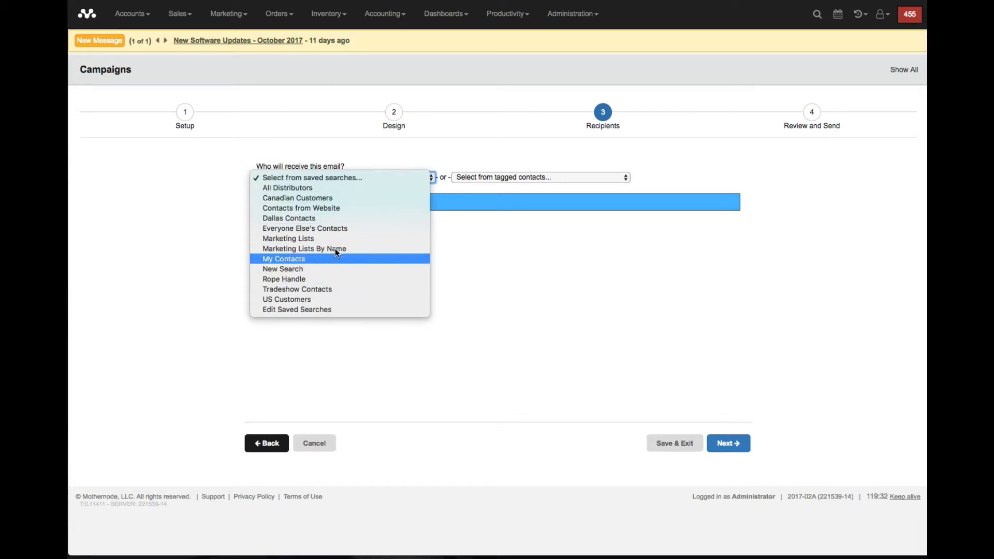
pyautogui.click(344, 199)
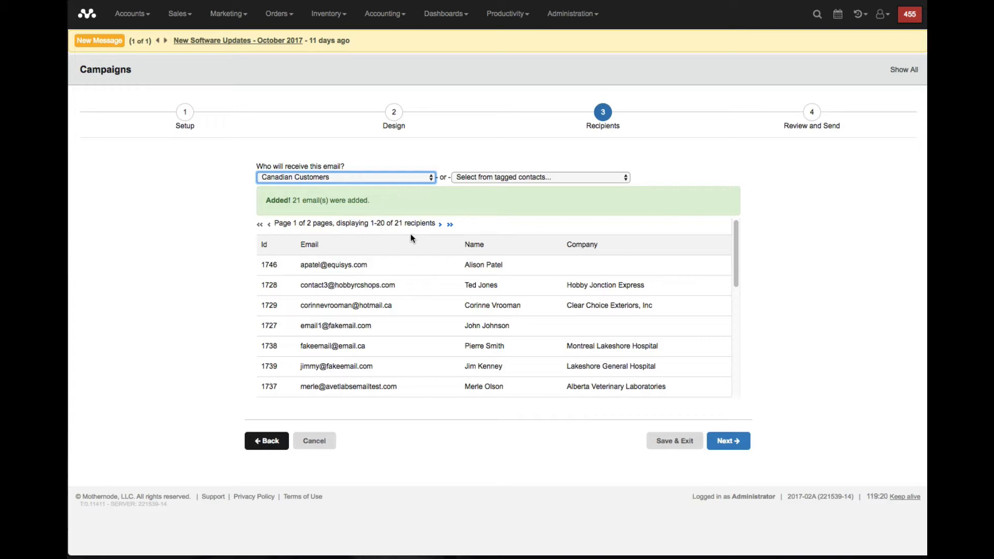
# - Open the contact list for editing saved searches and choose Advanced Search as the advanced option
pyautogui.click(376, 179)
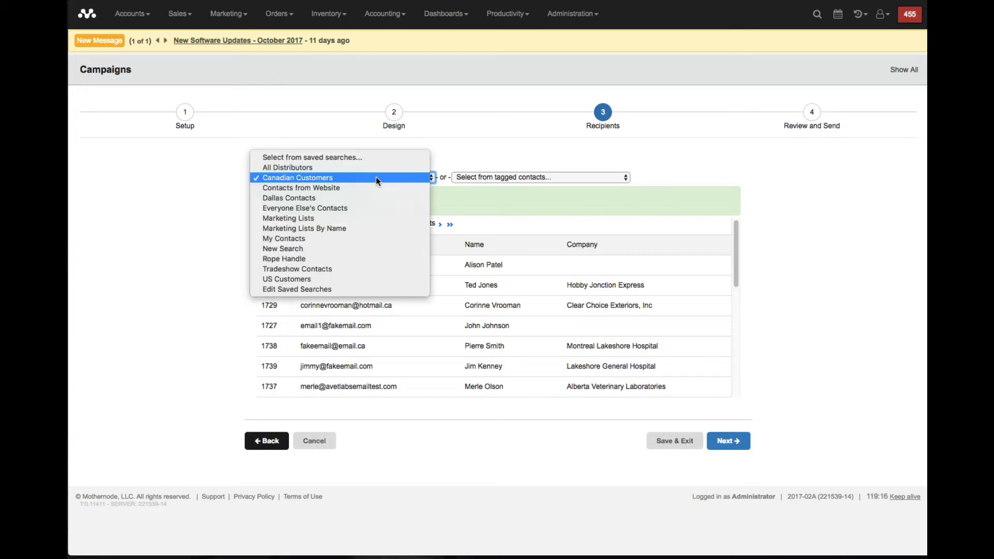
pyautogui.click(363, 288)
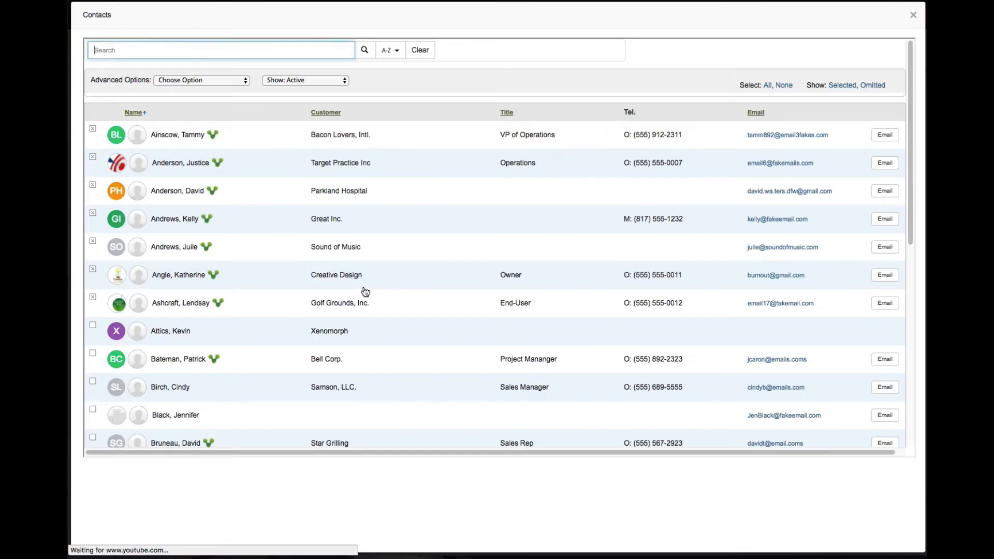
pyautogui.click(216, 82)
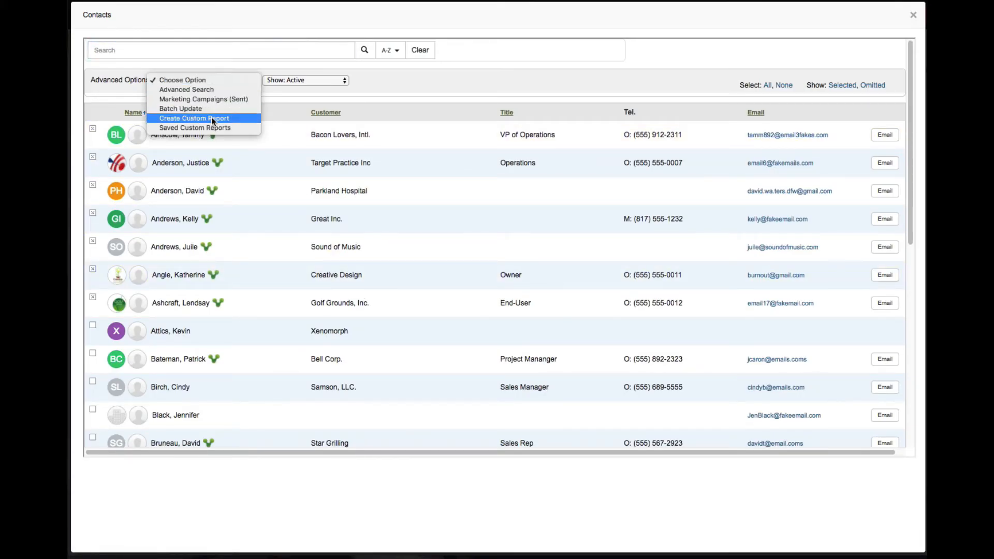
pyautogui.click(208, 91)
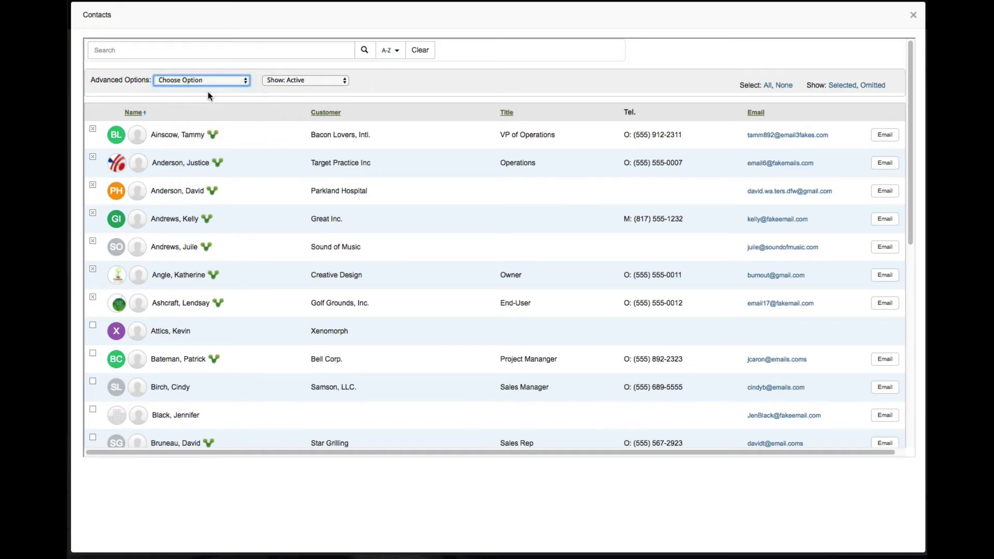
# - Add three AND conditions to the contact search, choosing Assistant Telephone for the first and Contact Owner for the third
pyautogui.click(500, 124)
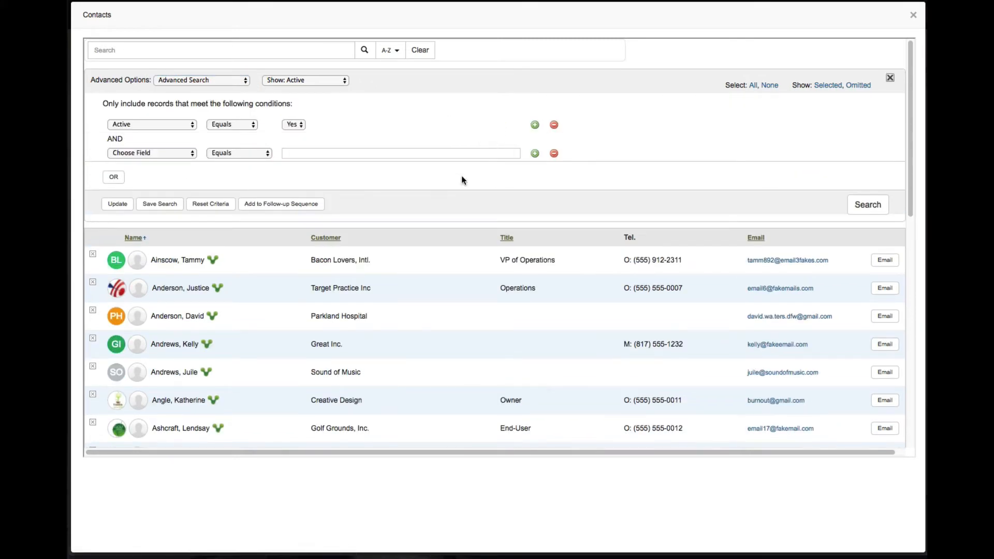
pyautogui.click(534, 155)
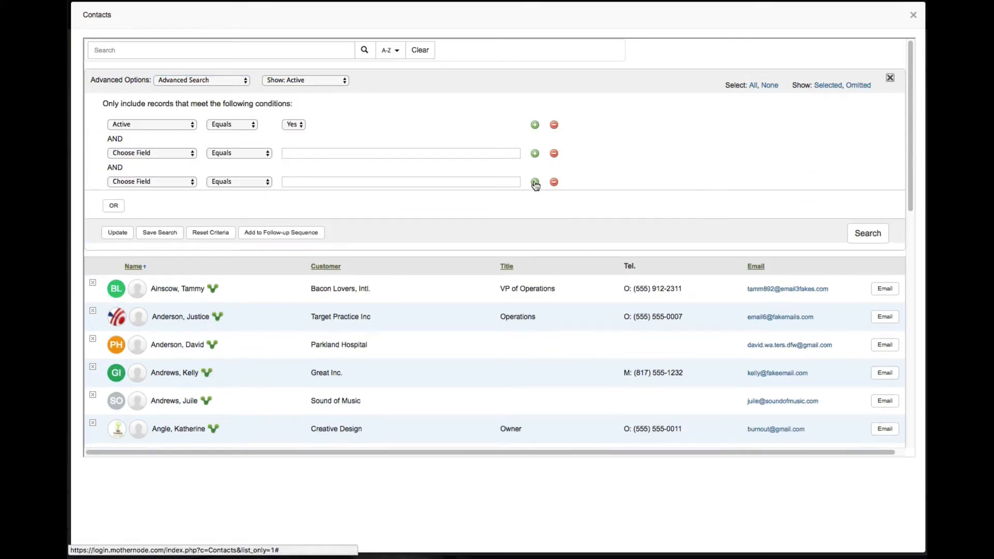
pyautogui.click(535, 183)
pyautogui.click(130, 211)
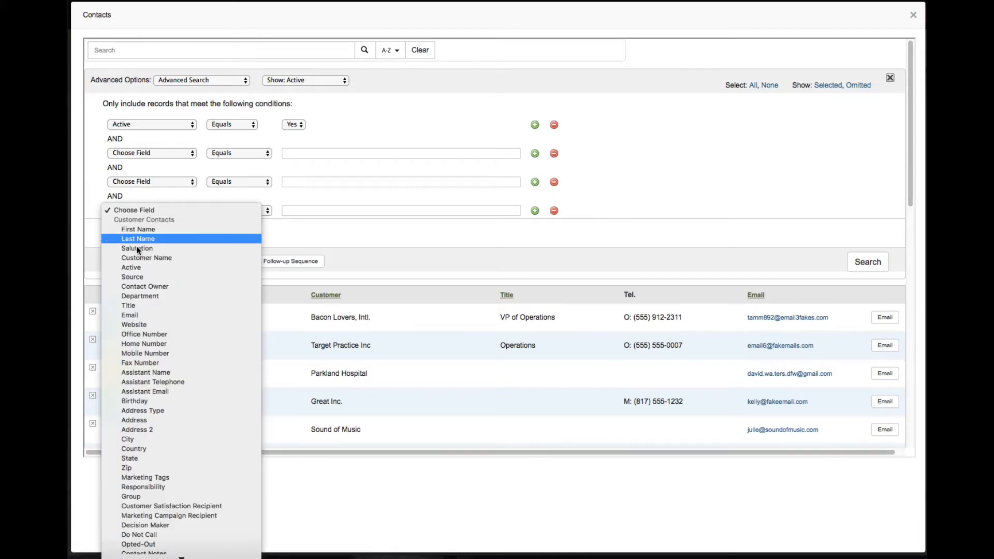
pyautogui.click(132, 277)
pyautogui.click(151, 154)
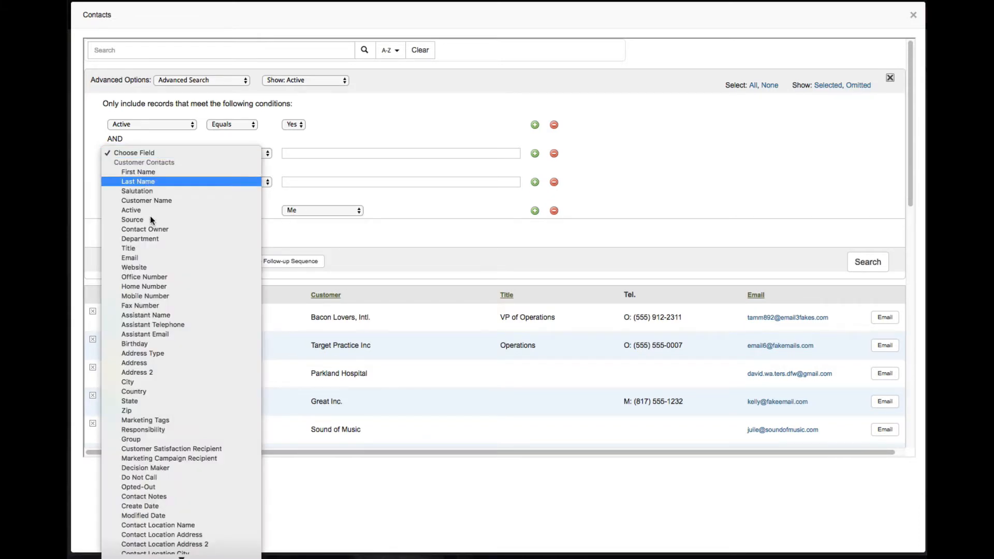
pyautogui.click(147, 324)
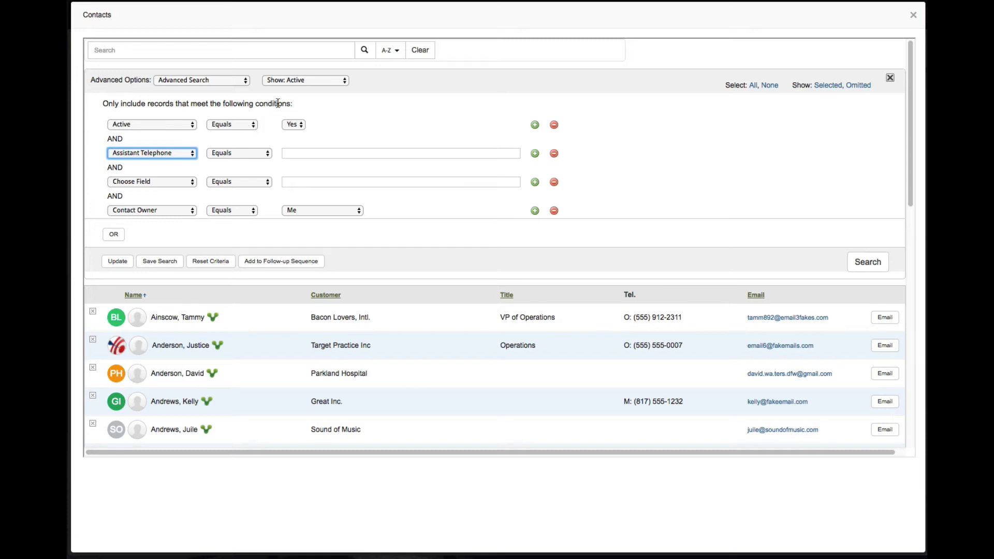
# - Open the form for saving the search, check the list of saved searches, and close the contact list without saving
pyautogui.click(162, 262)
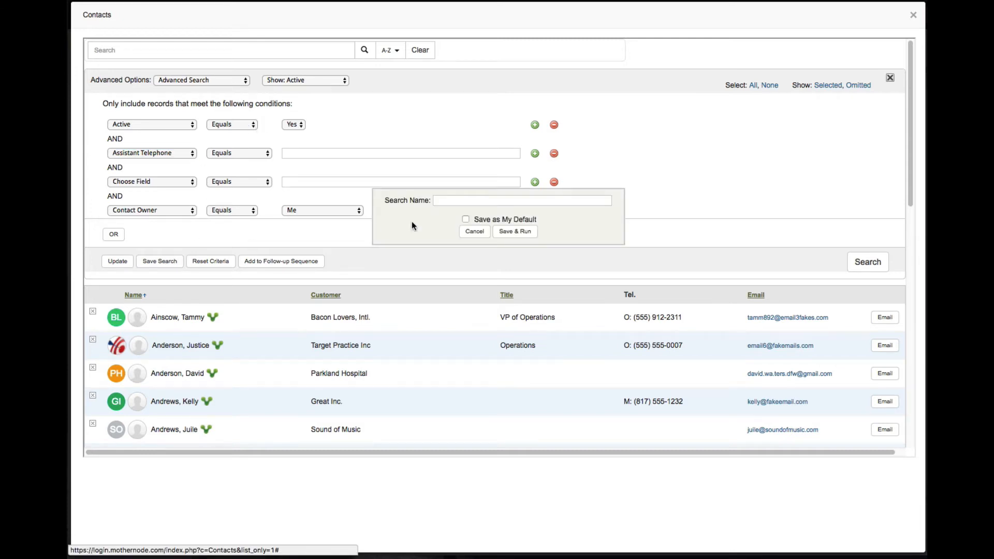
pyautogui.click(306, 81)
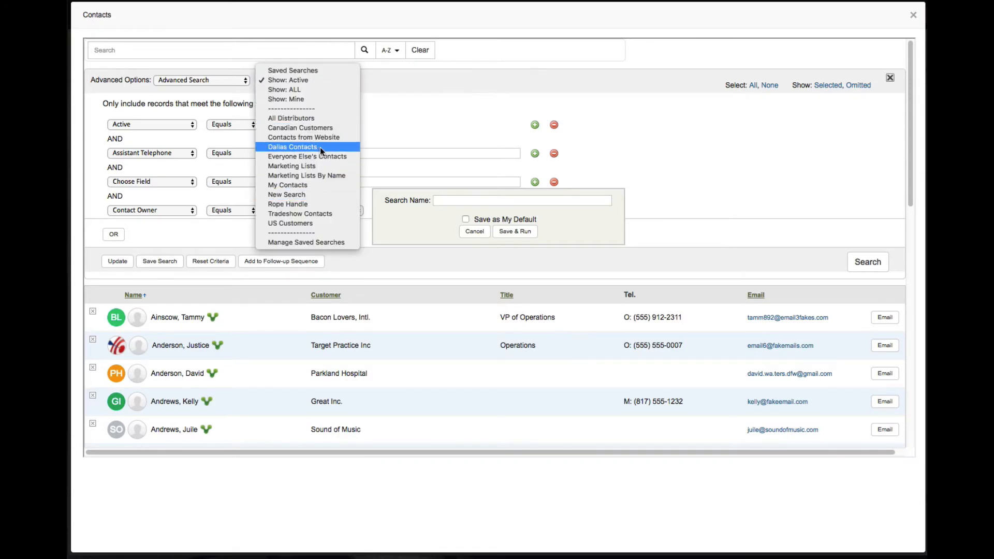
pyautogui.click(469, 99)
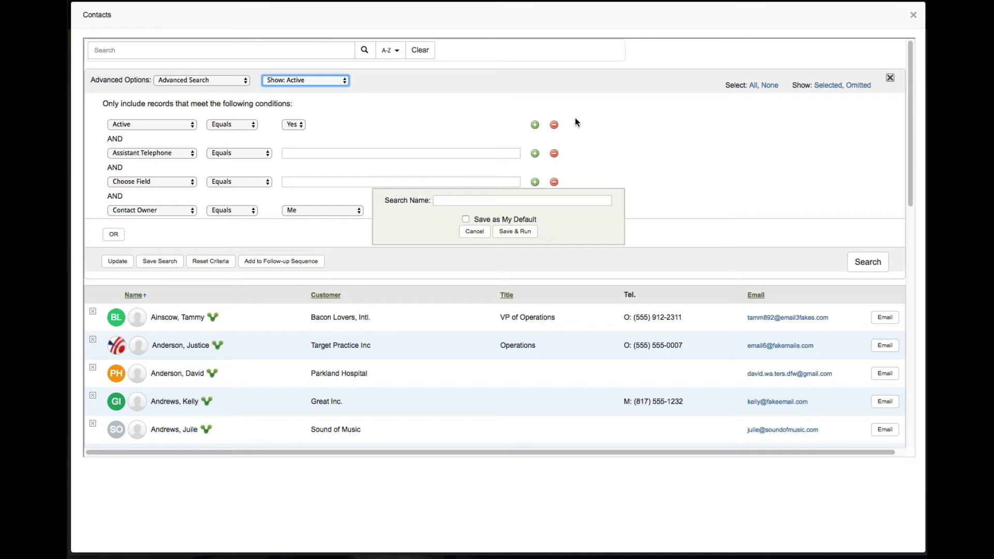
pyautogui.click(474, 231)
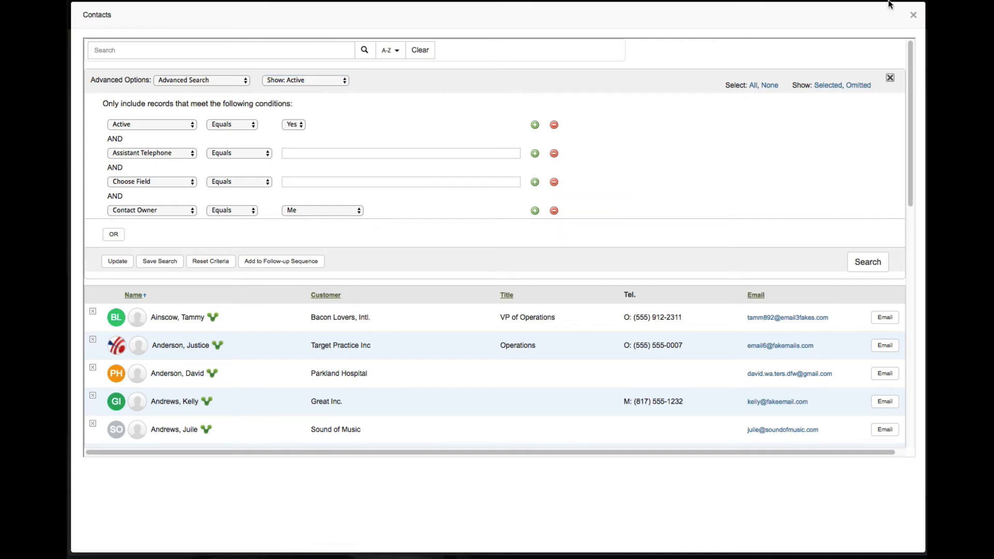
pyautogui.click(911, 17)
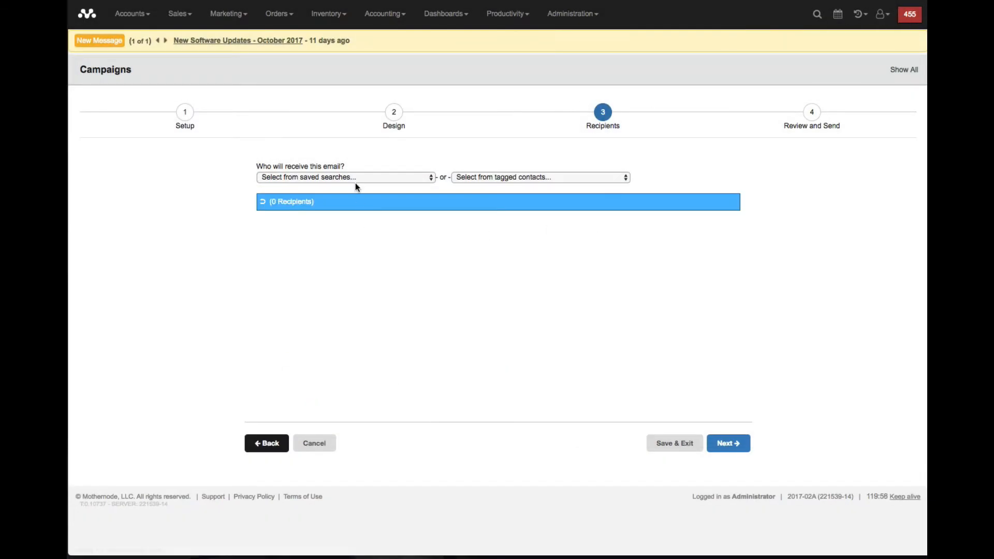
# - Select the Canadian Customers saved search as recipients and try the contacts tagged Holiday instead
pyautogui.click(355, 177)
pyautogui.click(350, 195)
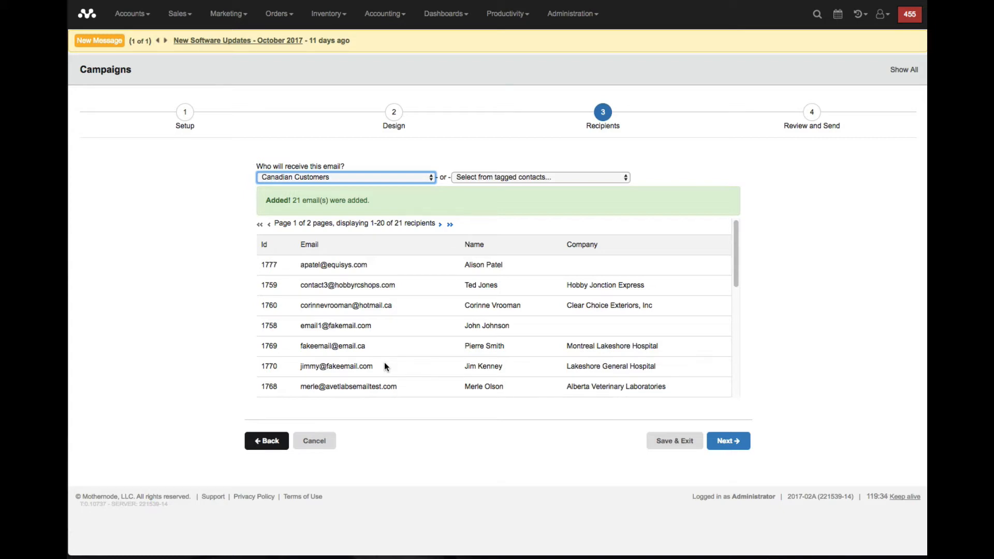
pyautogui.click(513, 177)
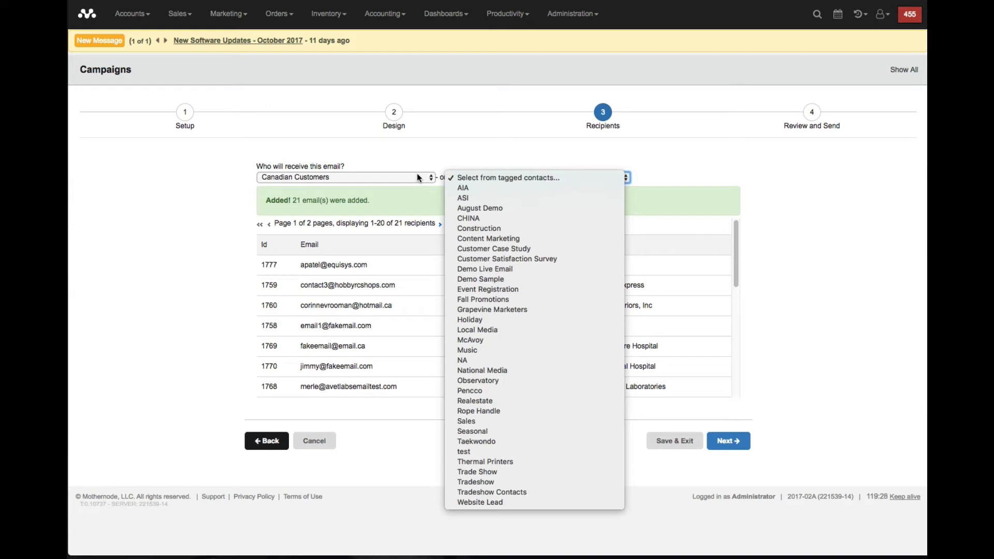
pyautogui.click(493, 320)
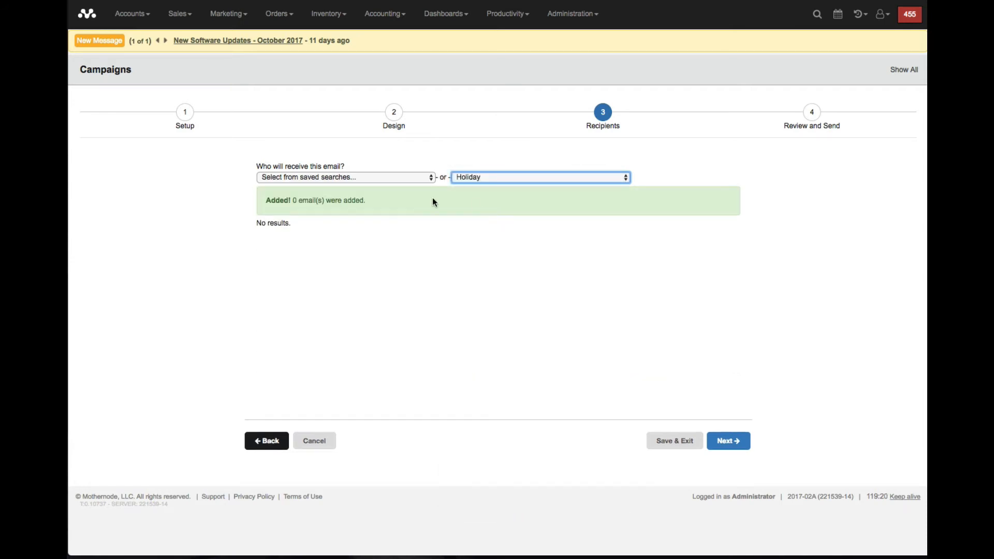
# - Set the recipients to the Canadian Customers saved search and continue to the review stage
pyautogui.click(383, 179)
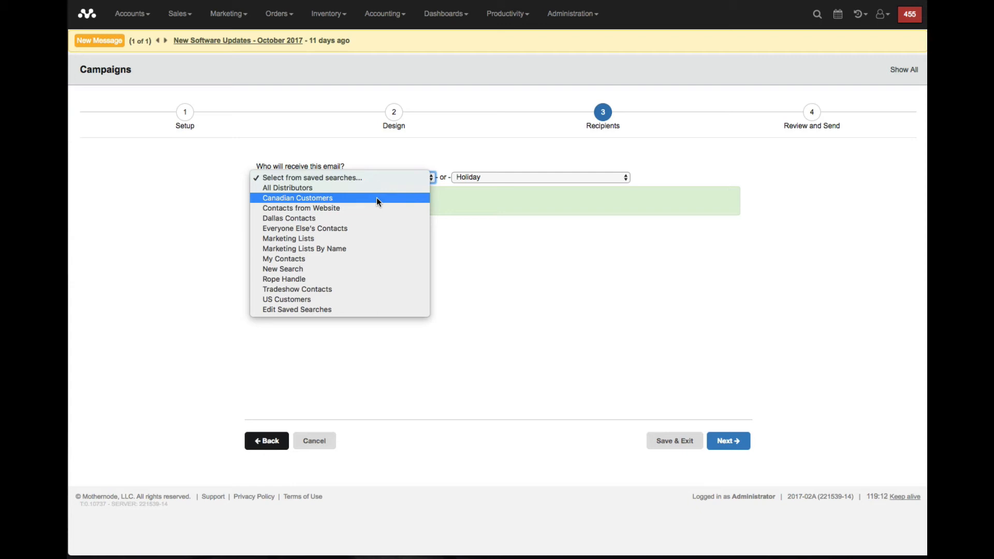
pyautogui.click(377, 200)
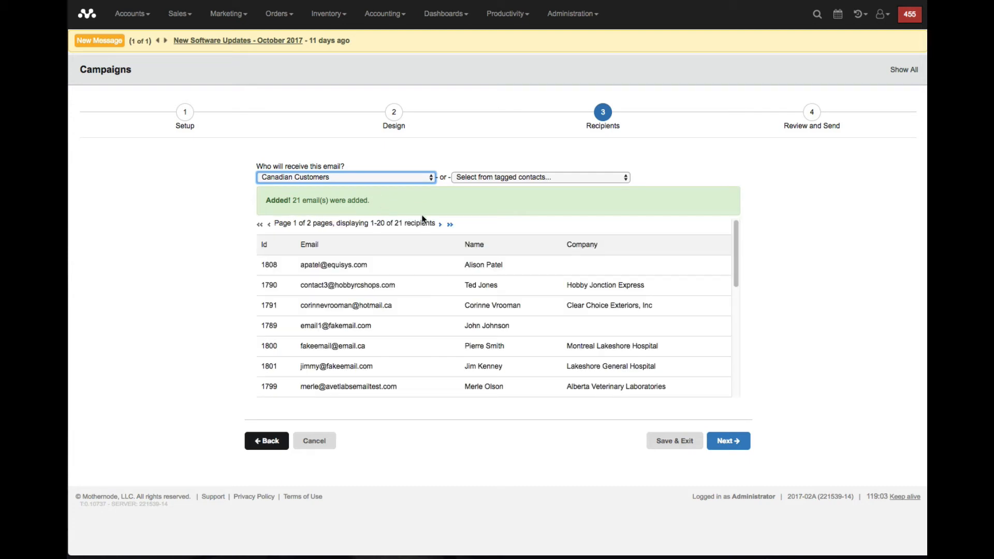
pyautogui.click(620, 455)
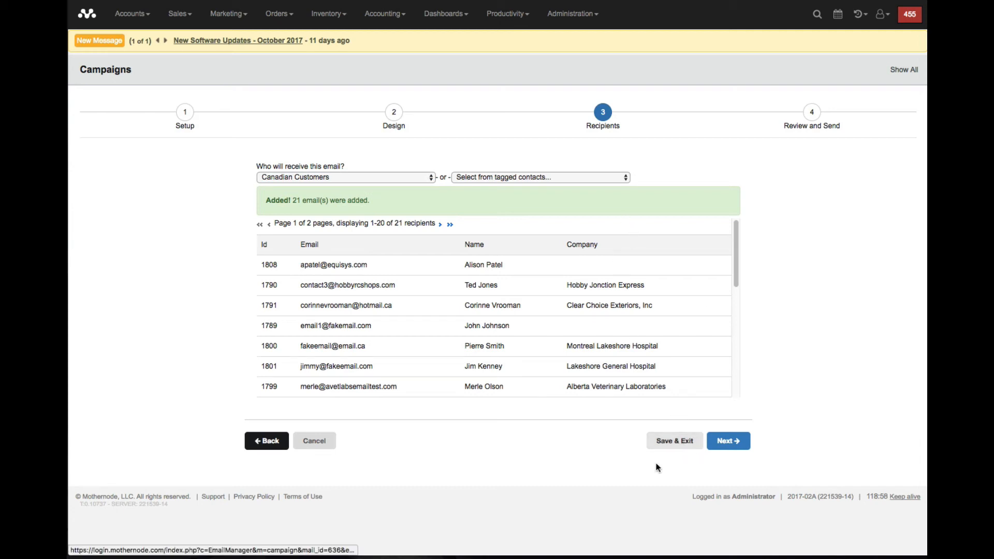
pyautogui.click(725, 445)
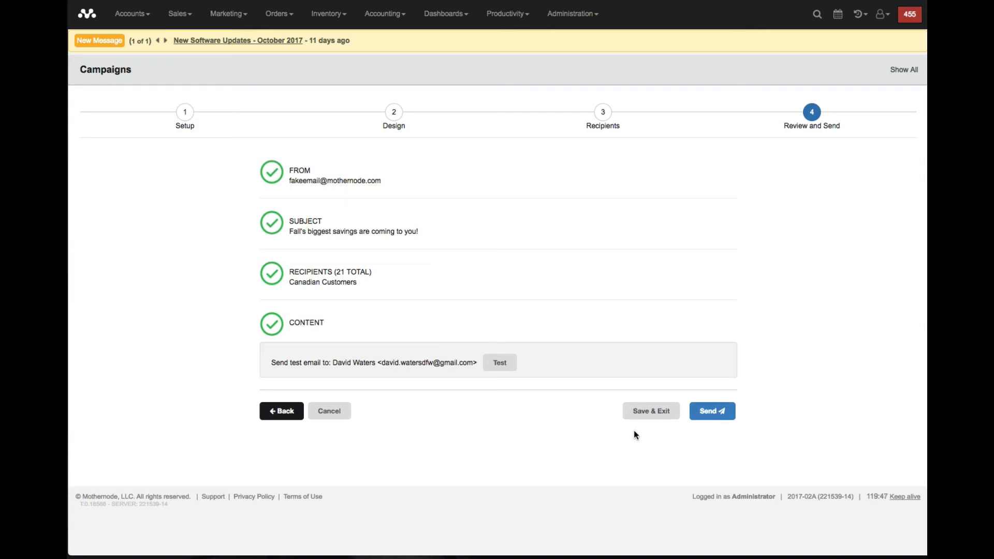
# - Send a test email of the campaign and look over the received message "Fall's biggest savings are coming to you!" in Gmail
pyautogui.click(500, 365)
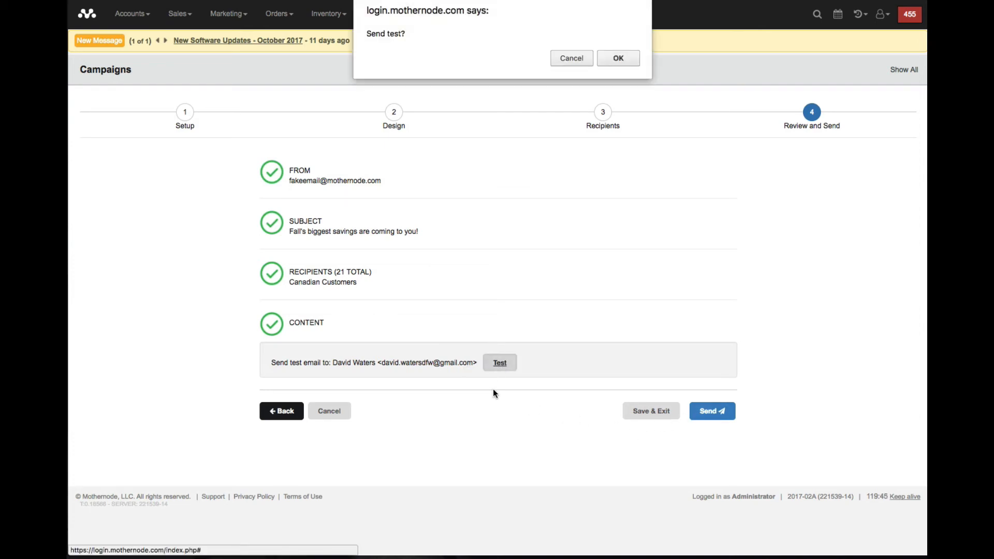
pyautogui.click(621, 60)
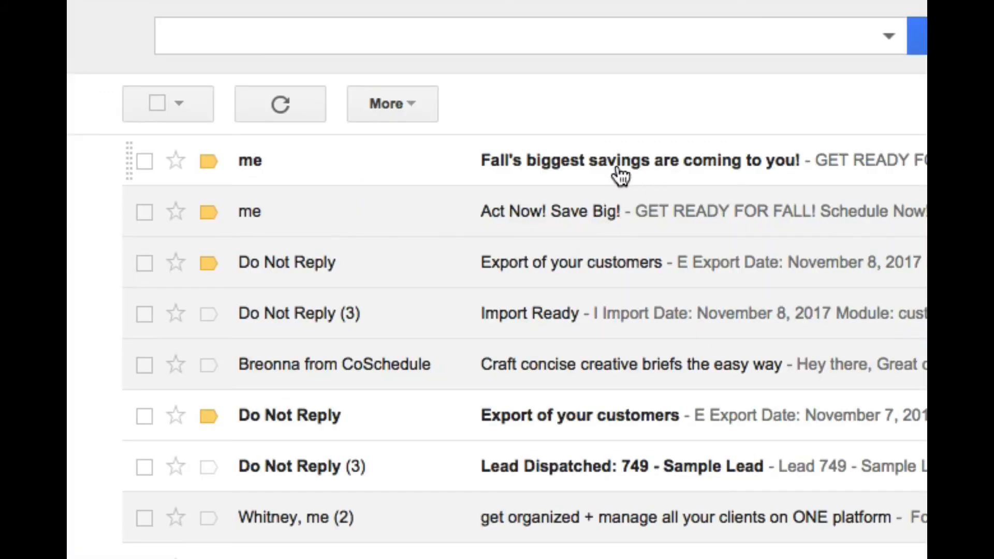
pyautogui.click(617, 169)
pyautogui.scroll(-2, 754, 223)
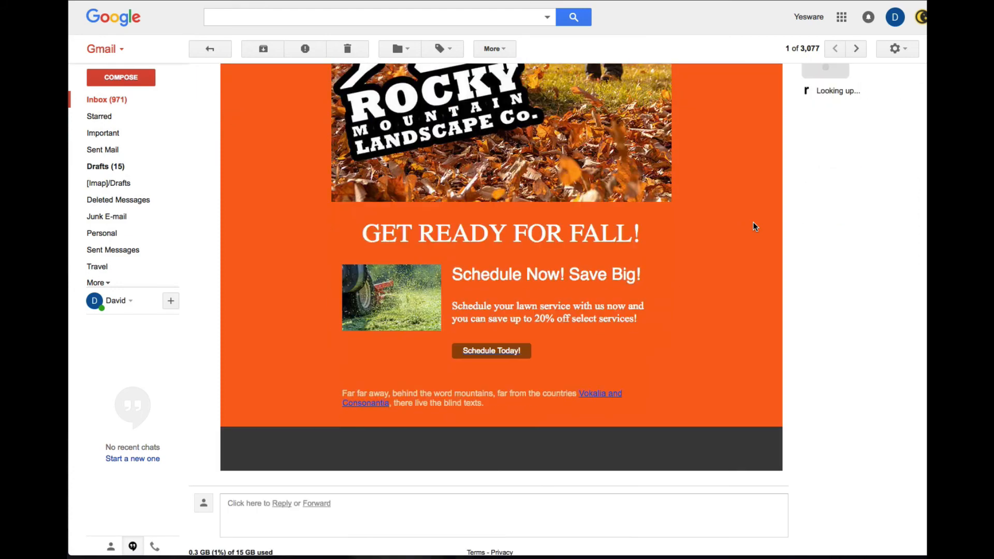
pyautogui.scroll(3, 753, 223)
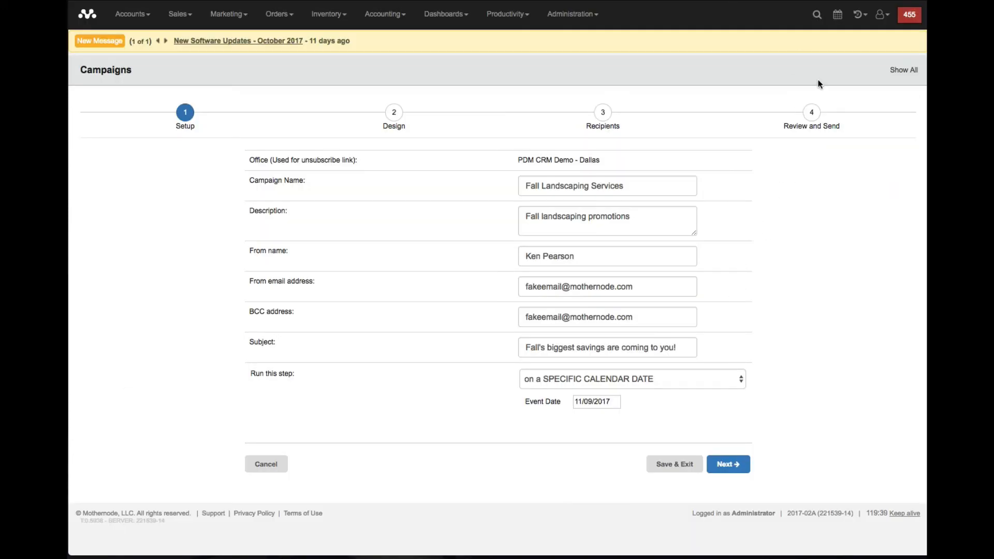
# - Return to the Review and Send stage of the Fall Landscaping Services campaign in Mothernode
pyautogui.click(811, 111)
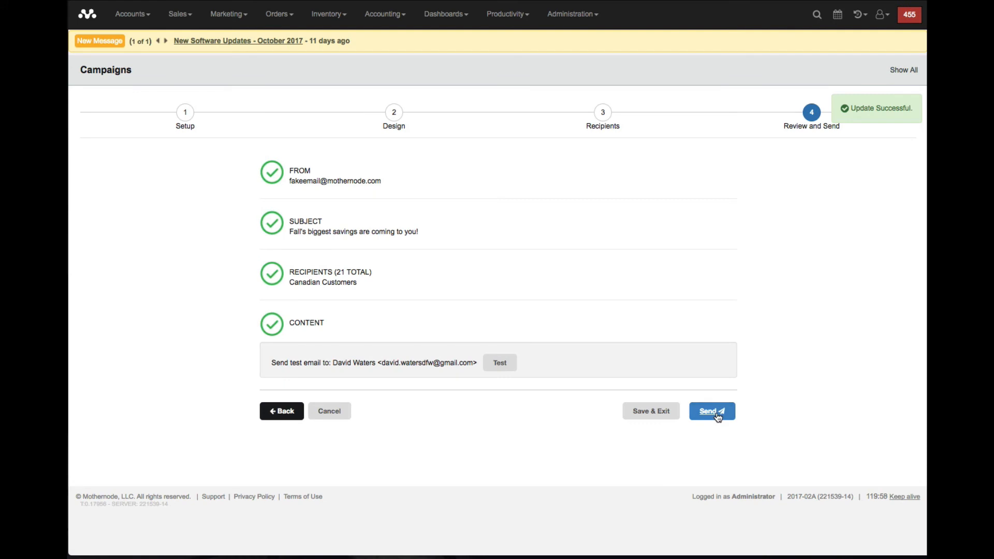